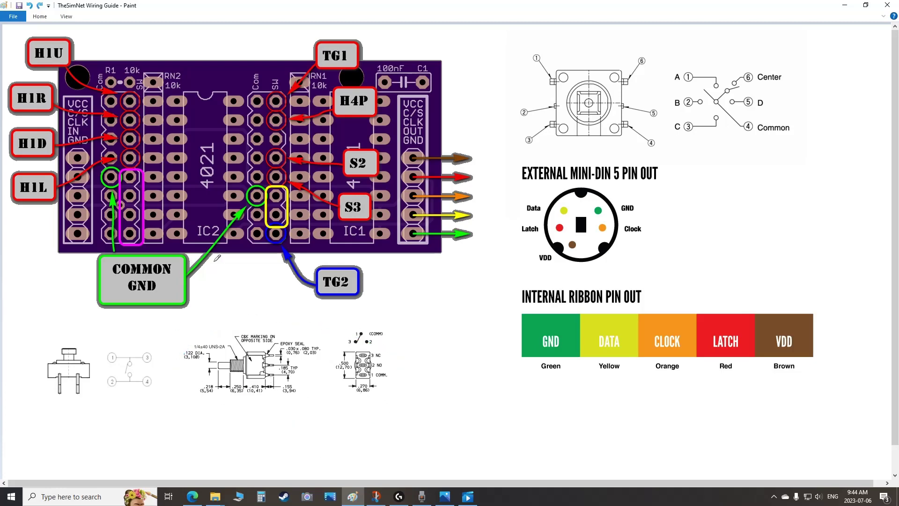
- Try blue marks on the 4021 chip notch, RN2 and RN1, then undo them
mouse_move(221, 87)
left_mouse_down()
mouse_move(194, 93)
mouse_move(206, 108)
mouse_move(218, 85)
left_mouse_up()
key("ctrl+z")
left_click(169, 70)
key("ctrl+z")
left_click_drag(156, 66, 152, 234)
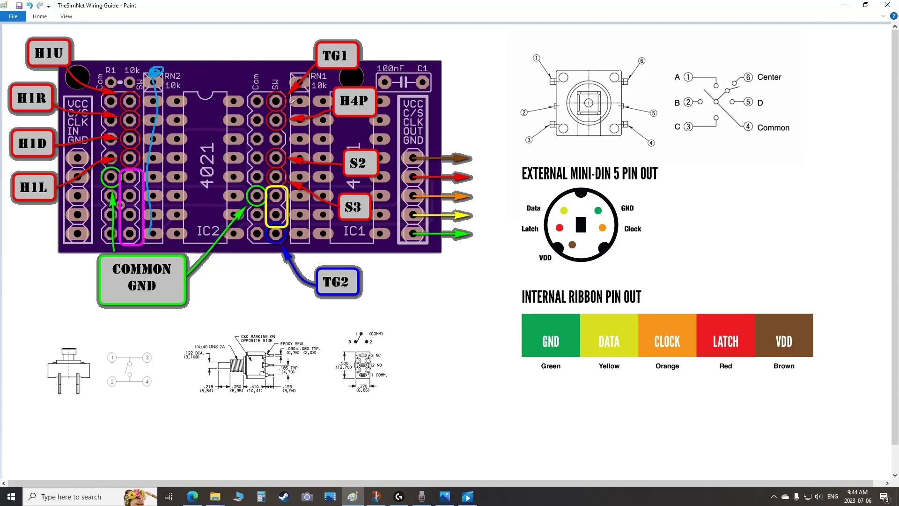
key("ctrl+z")
left_click_drag(298, 79, 287, 272)
key("ctrl+z")
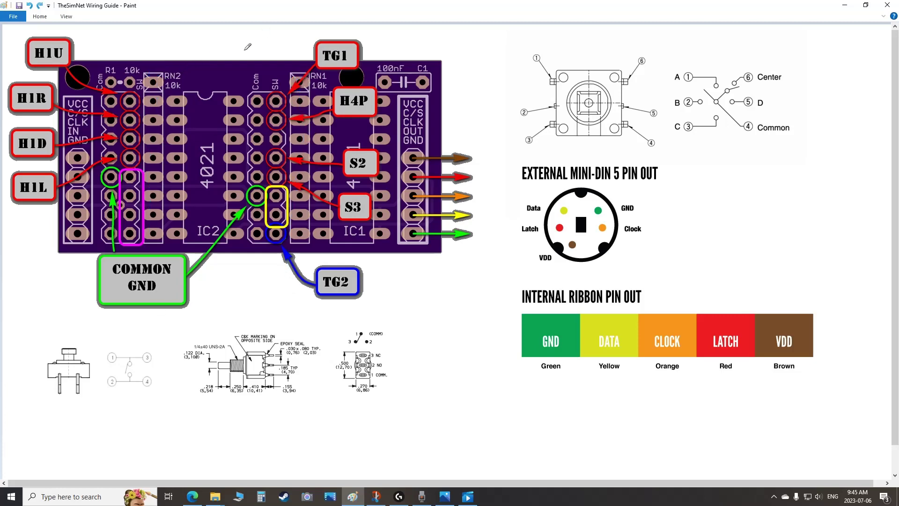
- Circle the green-circled ground pins and draw wires to ground, then undo all of them
mouse_move(113, 171)
left_mouse_down()
mouse_move(102, 181)
mouse_move(118, 174)
left_mouse_up()
mouse_move(261, 188)
left_mouse_down()
mouse_move(247, 199)
mouse_move(236, 181)
left_mouse_up()
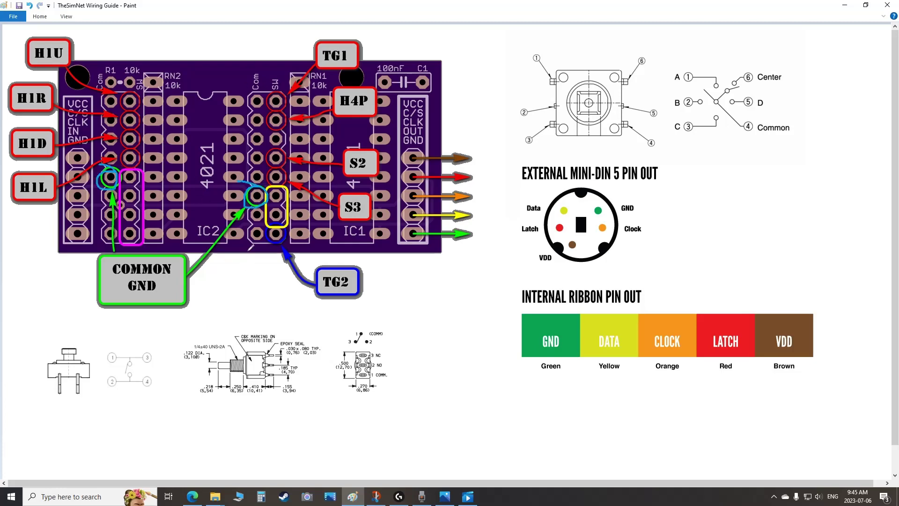
key("ctrl+z")
key("ctrl+z")
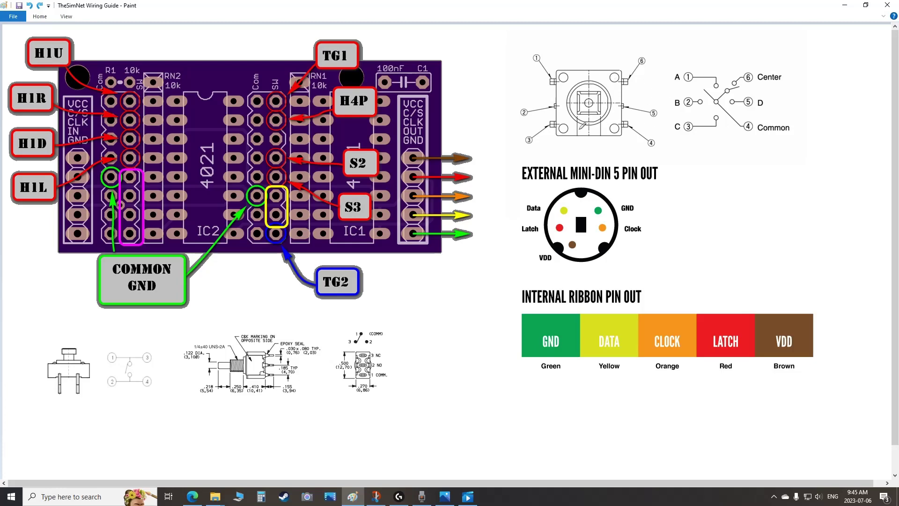
mouse_move(625, 124)
left_mouse_down()
mouse_move(656, 105)
mouse_move(639, 52)
mouse_move(485, 71)
mouse_move(378, 132)
mouse_move(277, 170)
mouse_move(262, 188)
left_mouse_up()
mouse_move(76, 391)
left_mouse_down()
mouse_move(86, 410)
mouse_move(120, 403)
mouse_move(180, 260)
mouse_move(256, 208)
left_mouse_up()
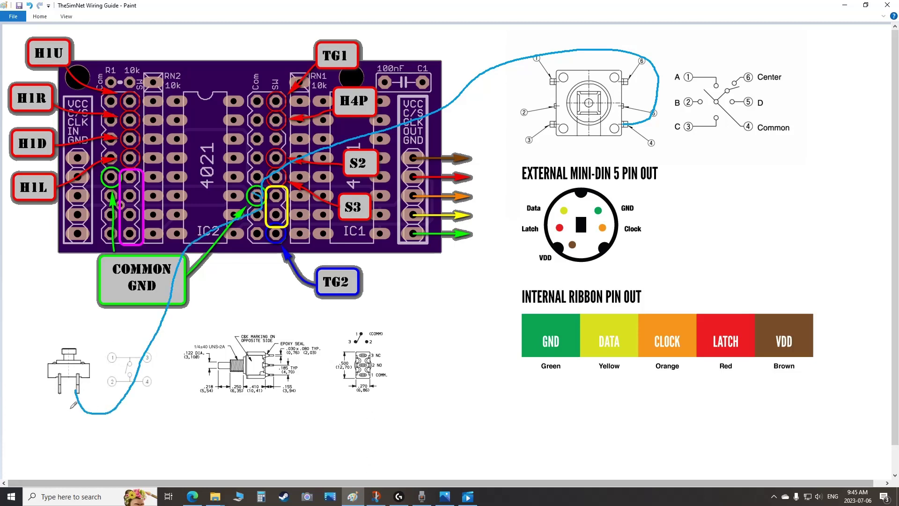
mouse_move(364, 373)
left_mouse_down()
mouse_move(456, 390)
mouse_move(448, 326)
mouse_move(374, 268)
mouse_move(257, 196)
left_mouse_up()
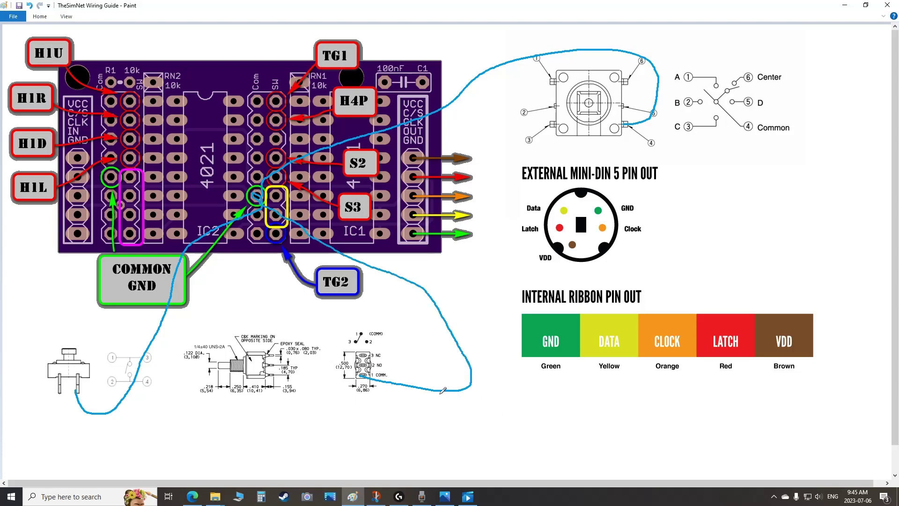
key("ctrl+z")
key("ctrl+z")
key("ctrl+z")
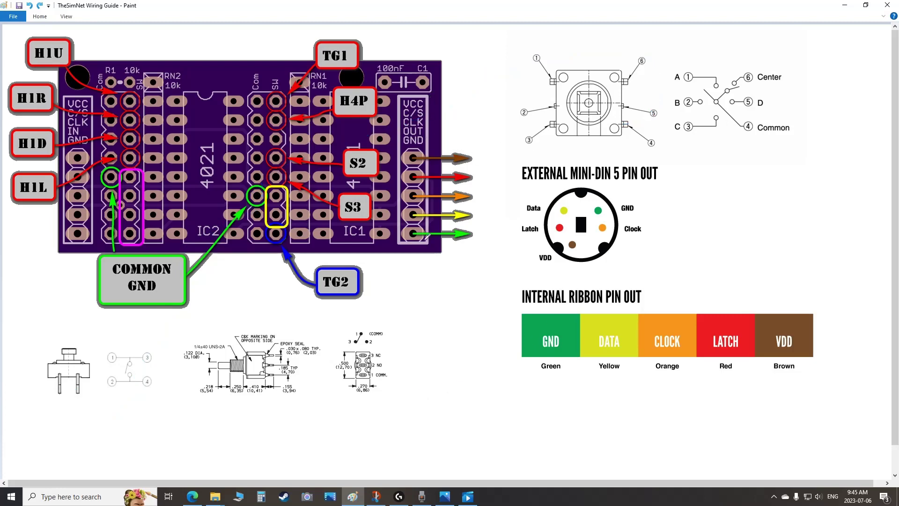
- Try circling the header labels and mini-DIN pin-out and a VCC-to-VDD wire, then undo each
mouse_move(428, 98)
left_mouse_down()
mouse_move(404, 93)
mouse_move(411, 150)
mouse_move(436, 111)
mouse_move(400, 96)
left_mouse_up()
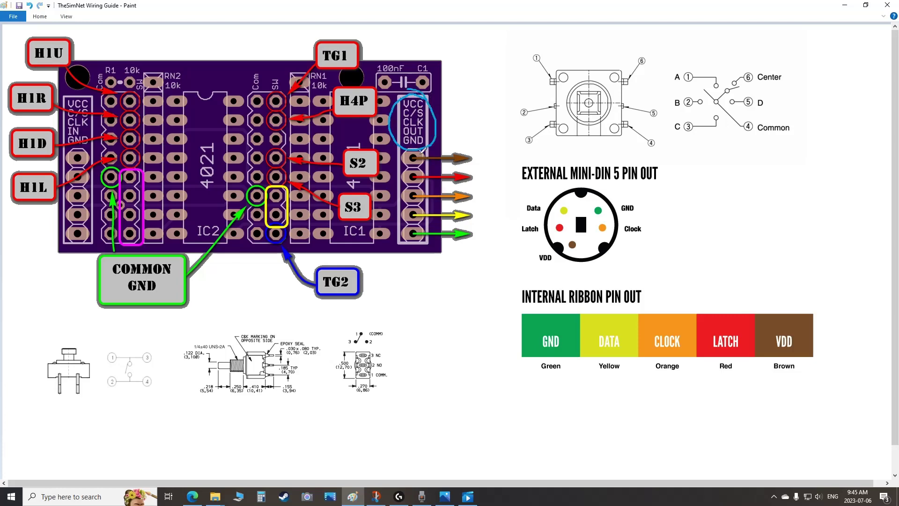
key("ctrl+z")
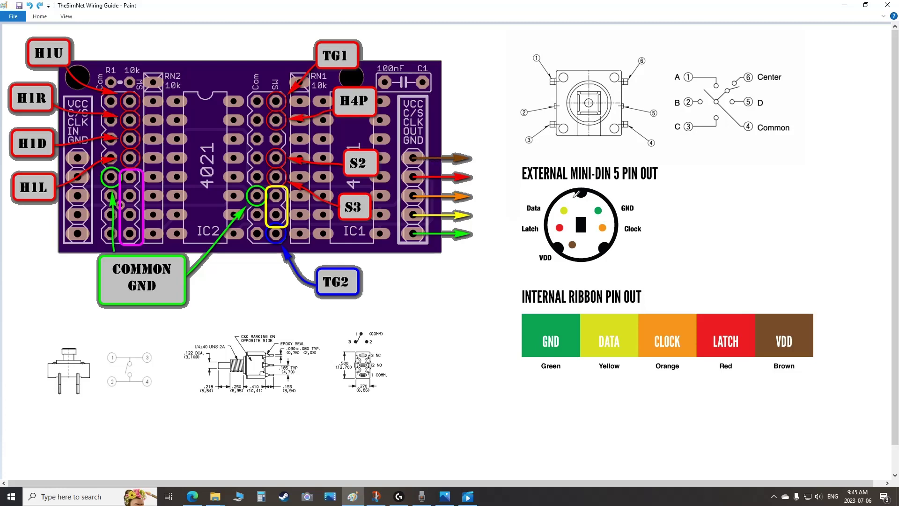
mouse_move(650, 159)
left_mouse_down()
mouse_move(672, 258)
mouse_move(653, 162)
left_mouse_up()
key("ctrl+z")
mouse_move(415, 158)
left_mouse_down()
mouse_move(480, 154)
mouse_move(540, 194)
mouse_move(573, 244)
left_mouse_up()
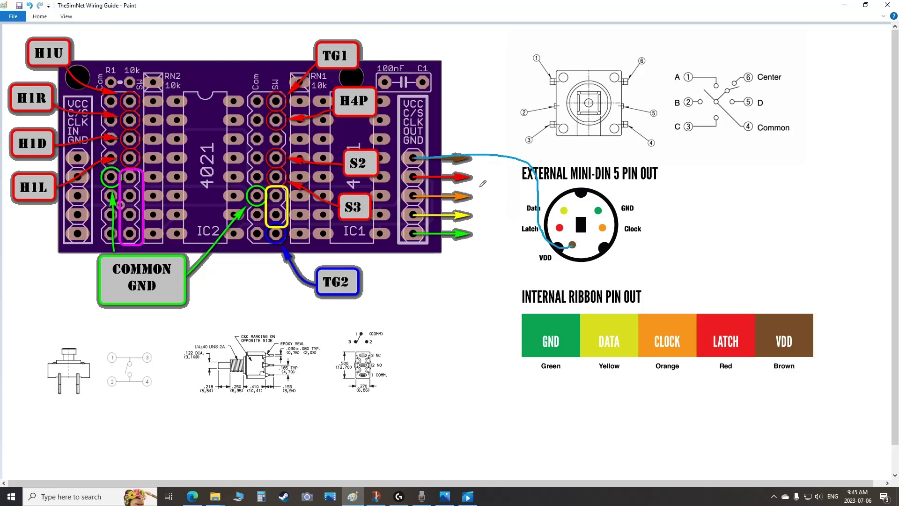
key("ctrl+z")
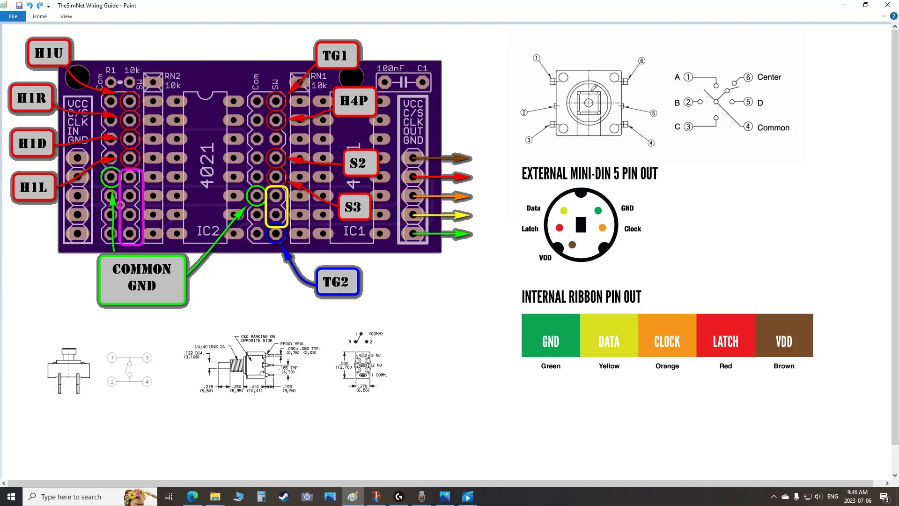
- Try loops around the push-button diagram and its top and lower pins, undoing each
mouse_move(569, 44)
left_mouse_down()
mouse_move(495, 133)
mouse_move(738, 167)
mouse_move(657, 39)
mouse_move(502, 39)
left_mouse_up()
key("ctrl+z")
mouse_move(564, 99)
left_mouse_down()
mouse_move(528, 112)
mouse_move(606, 154)
mouse_move(646, 108)
mouse_move(519, 98)
left_mouse_up()
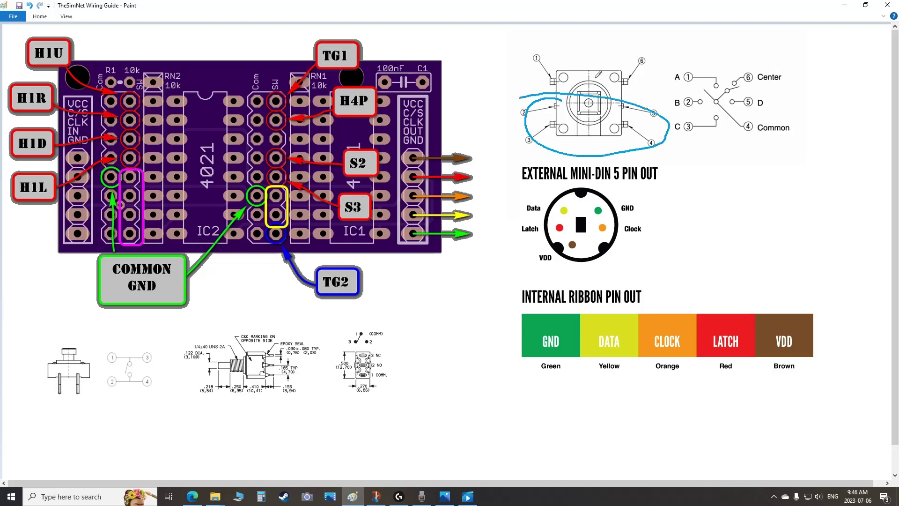
key("ctrl+z")
mouse_move(564, 57)
left_mouse_down()
mouse_move(530, 77)
mouse_move(663, 90)
mouse_move(521, 49)
left_mouse_up()
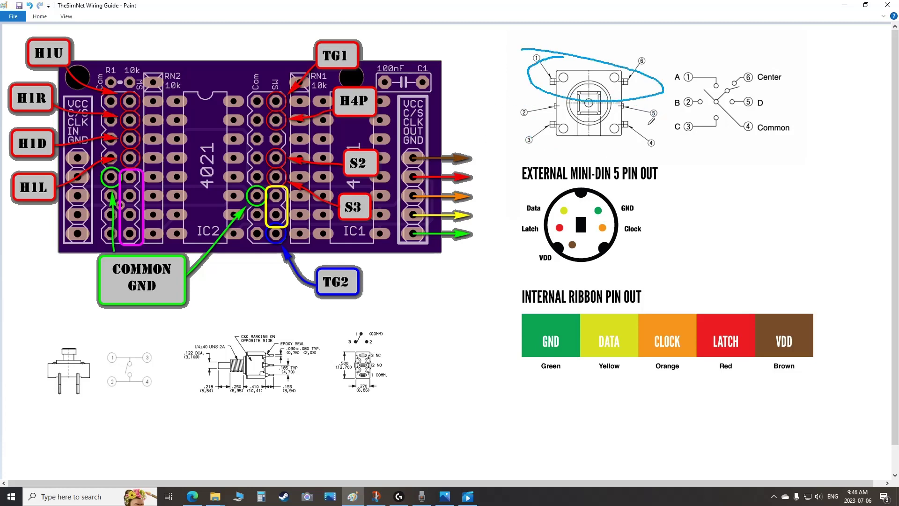
key("ctrl+z")
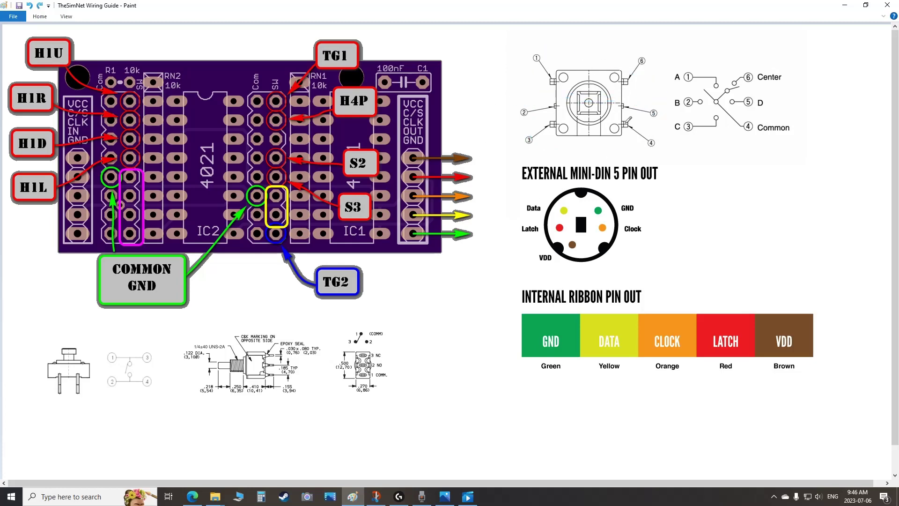
- Mark pin 4 and the Common terminal and wire it to ground, then undo
mouse_move(630, 118)
left_mouse_down()
mouse_move(642, 132)
mouse_move(631, 121)
left_mouse_up()
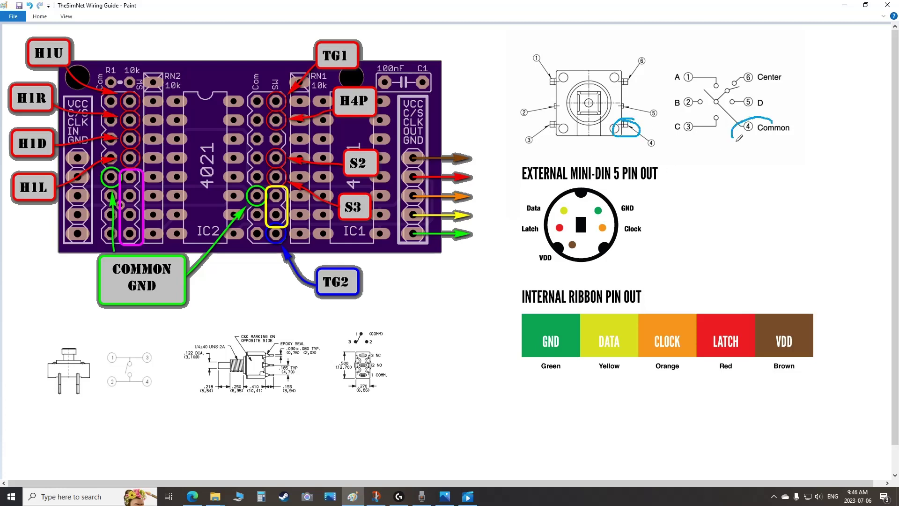
key("ctrl+z")
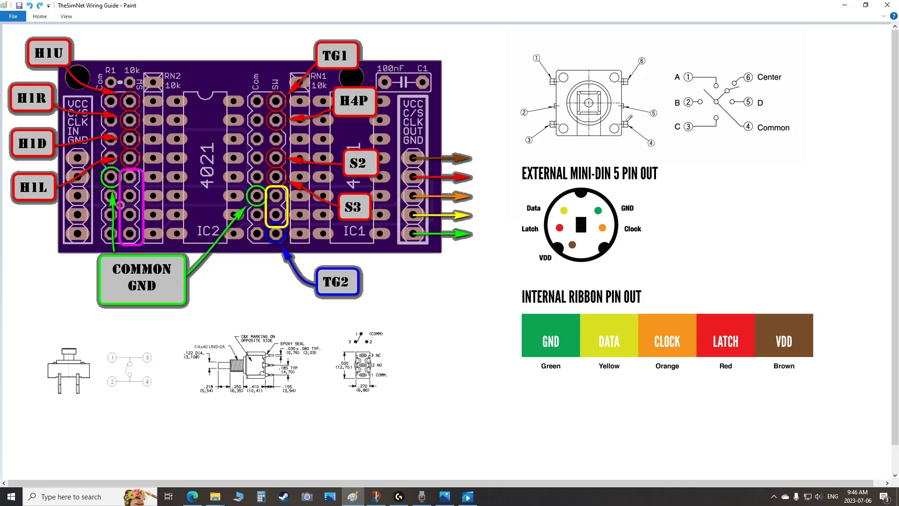
mouse_move(626, 123)
left_mouse_down()
mouse_move(302, 145)
mouse_move(237, 188)
mouse_move(257, 199)
left_mouse_up()
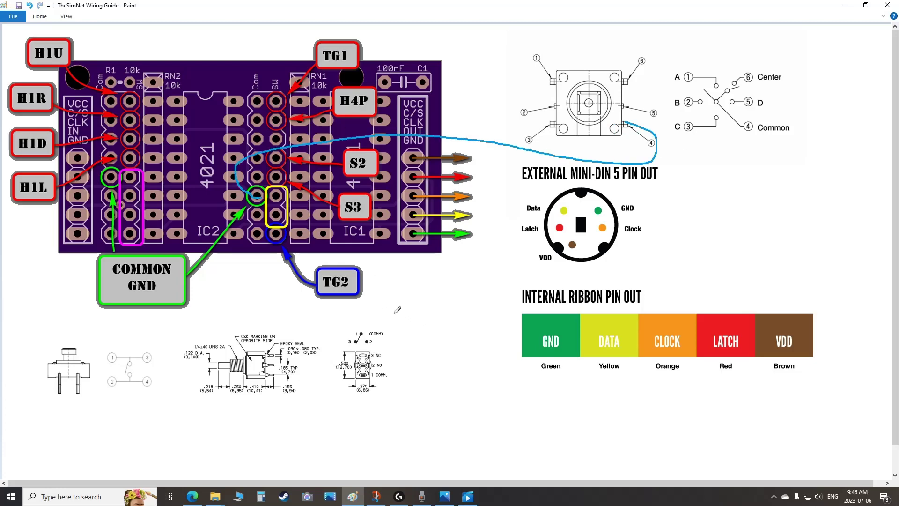
key("ctrl+z")
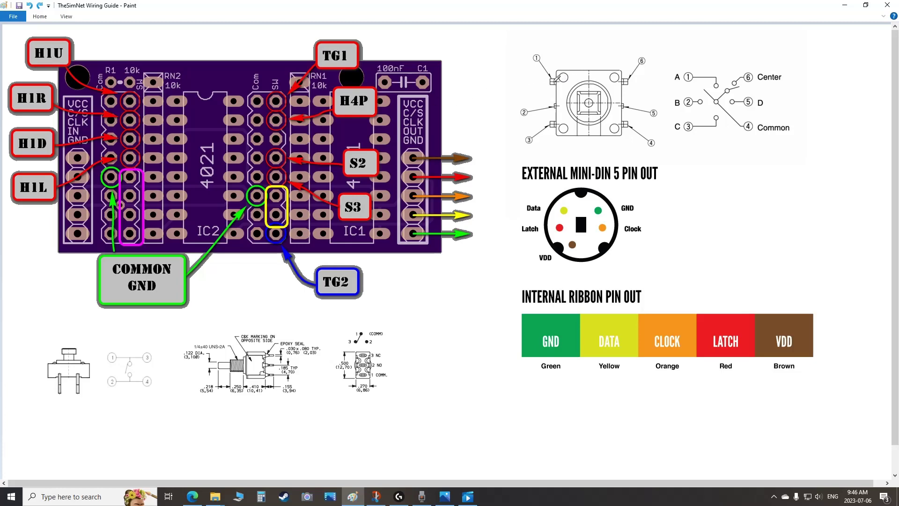
- Draw wires from pins 1-3 to the H1U, H1R and H1D pads, then undo them
mouse_move(552, 81)
left_mouse_down()
mouse_move(287, 60)
mouse_move(130, 101)
left_mouse_up()
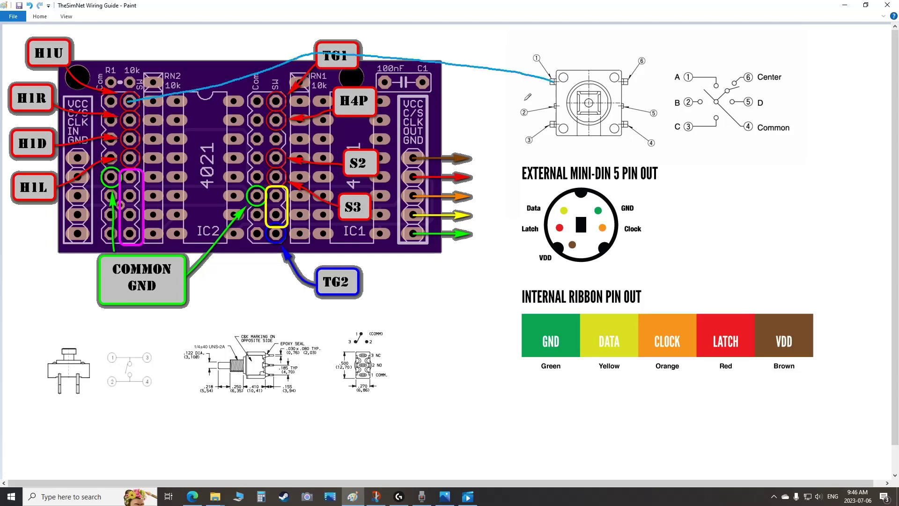
mouse_move(556, 106)
left_mouse_down()
mouse_move(162, 109)
mouse_move(130, 121)
left_mouse_up()
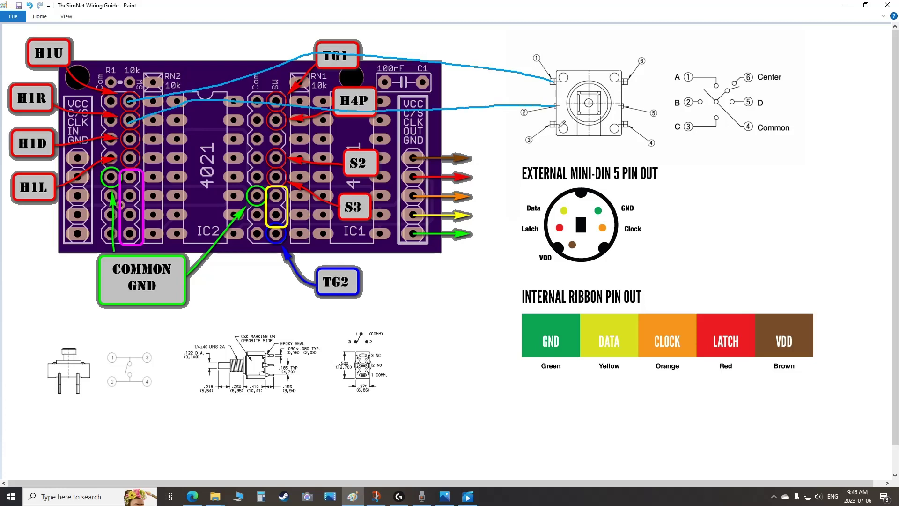
mouse_move(556, 125)
left_mouse_down()
mouse_move(227, 120)
mouse_move(131, 138)
left_mouse_up()
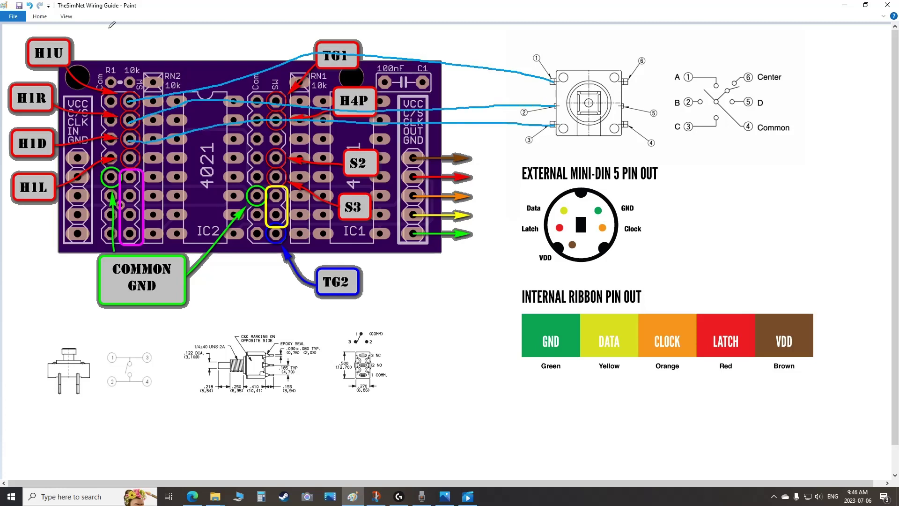
mouse_move(85, 35)
left_mouse_down()
mouse_move(4, 75)
mouse_move(86, 106)
mouse_move(75, 29)
left_mouse_up()
key("ctrl+z")
key("ctrl+z")
key("ctrl+z")
key("ctrl+z")
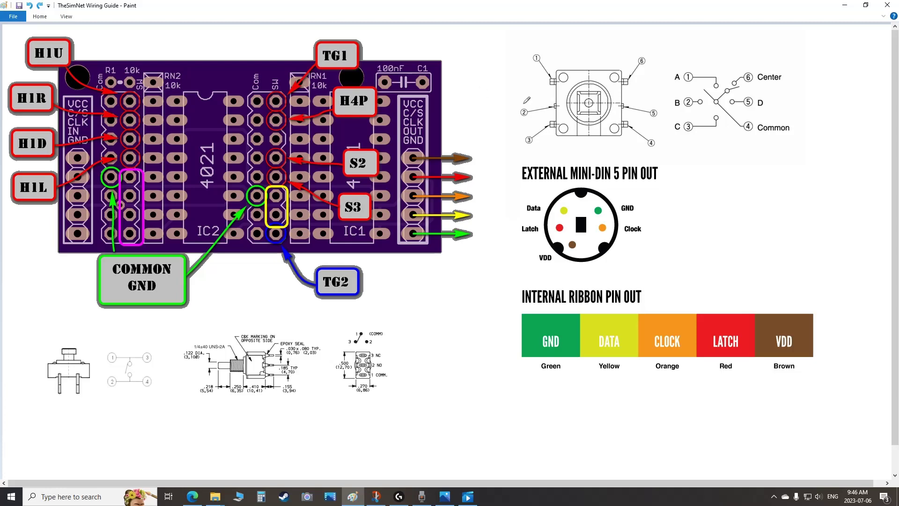
- Try push-button wires to the H1R and SW pads and a circle, undoing each
left_click_drag(58, 388, 44, 274)
left_click_drag(55, 243, 126, 104)
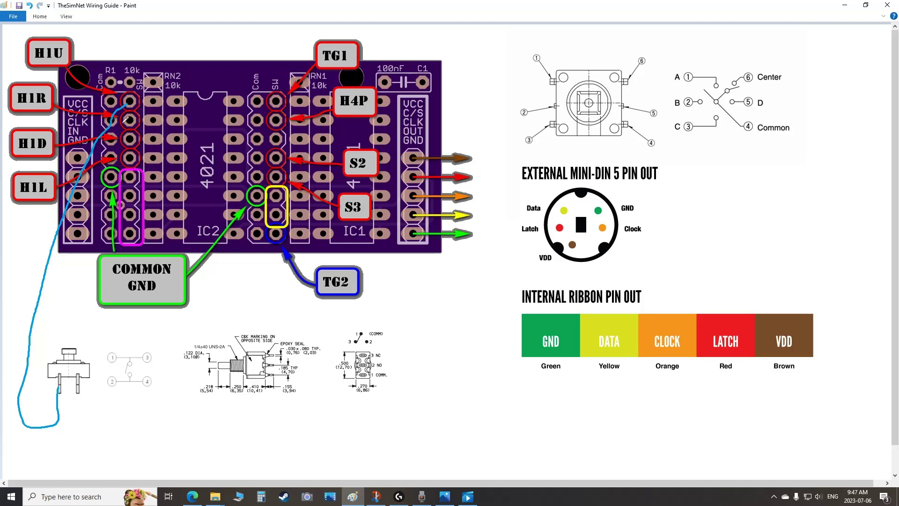
key("ctrl+z")
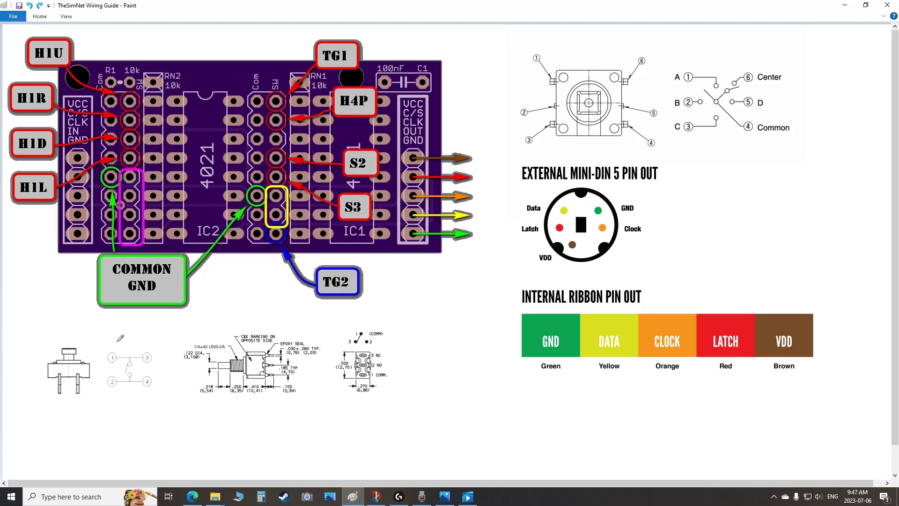
mouse_move(86, 352)
left_mouse_down()
mouse_move(40, 369)
mouse_move(61, 348)
mouse_move(46, 389)
mouse_move(69, 380)
mouse_move(111, 223)
mouse_move(111, 177)
left_mouse_up()
key("ctrl+z")
mouse_move(60, 388)
left_mouse_down()
mouse_move(74, 70)
mouse_move(127, 91)
mouse_move(130, 107)
left_mouse_up()
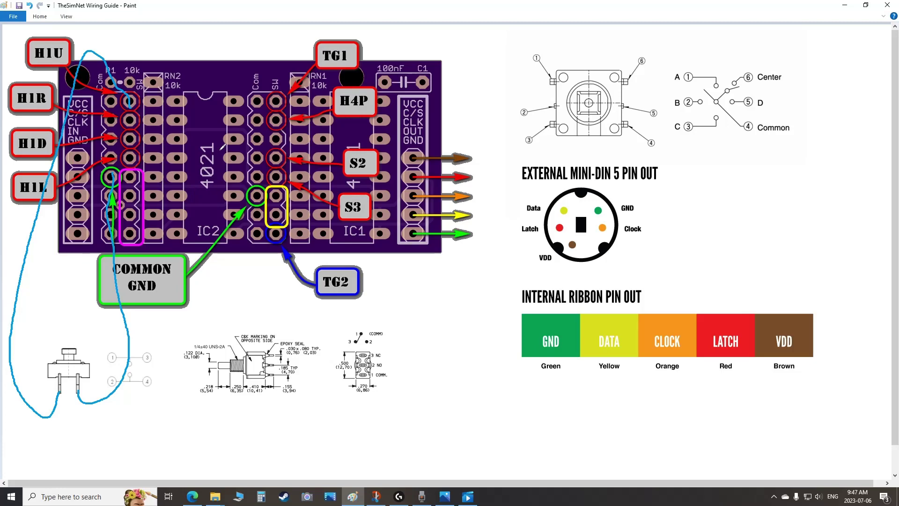
key("ctrl+z")
key("ctrl+z")
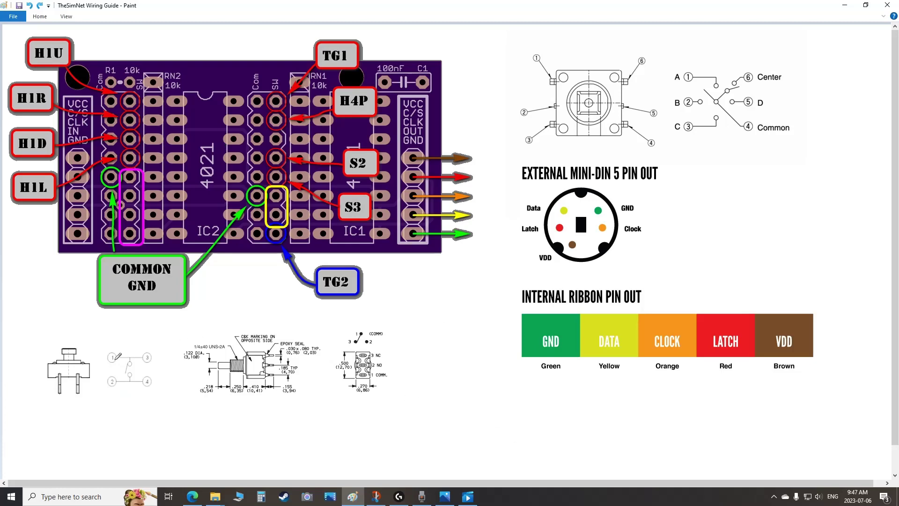
- Mark switch pins 1 and 2, label push-button legs S and C, and wire COMM to the pads
mouse_move(99, 336)
left_mouse_down()
mouse_move(128, 413)
mouse_move(142, 343)
mouse_move(75, 330)
left_mouse_up()
key("ctrl+z")
mouse_move(118, 353)
left_mouse_down()
mouse_move(103, 366)
mouse_move(109, 394)
mouse_move(94, 410)
mouse_move(56, 411)
mouse_move(50, 432)
left_mouse_up()
left_click_drag(109, 412, 110, 425)
mouse_move(387, 376)
left_mouse_down()
mouse_move(373, 375)
mouse_move(393, 385)
mouse_move(407, 322)
mouse_move(260, 207)
left_mouse_up()
mouse_move(383, 358)
left_mouse_down()
mouse_move(370, 368)
mouse_move(389, 377)
mouse_move(391, 343)
mouse_move(245, 280)
mouse_move(268, 158)
mouse_move(275, 160)
left_mouse_up()
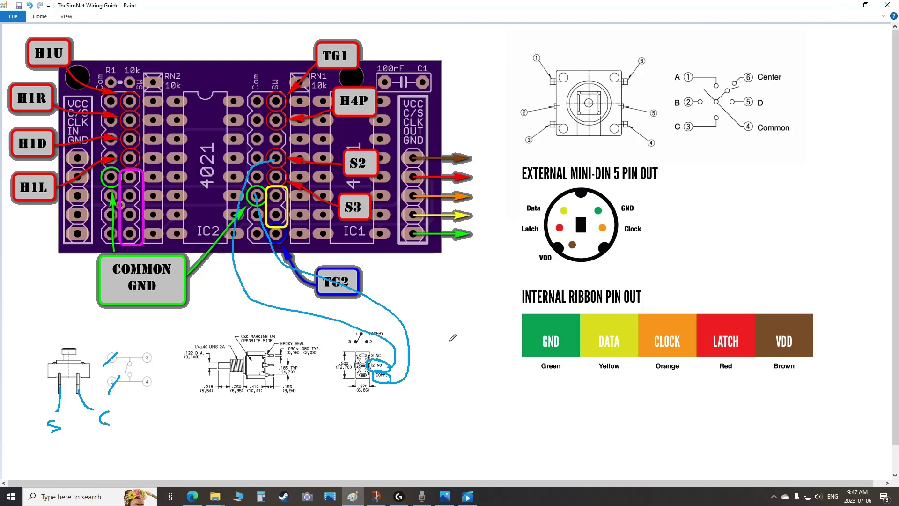
- Undo the toggle-switch strokes, the switch-diagram loop, and the board and header scribbles
key("ctrl+z")
key("ctrl+z")
key("ctrl+z")
key("ctrl+z")
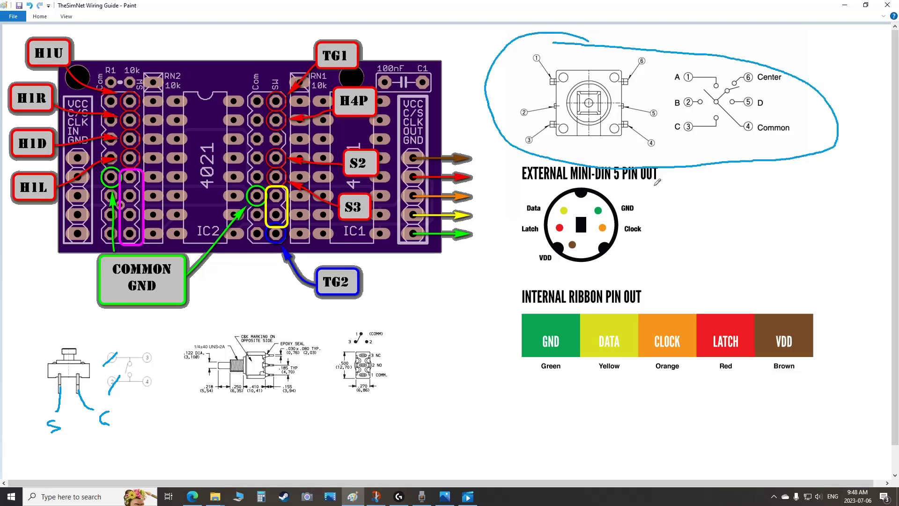
key("ctrl+z")
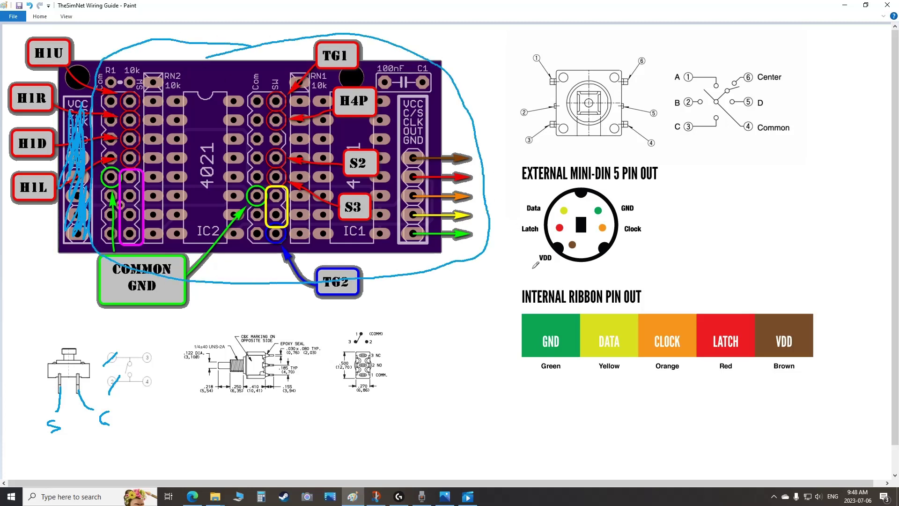
key("ctrl+z")
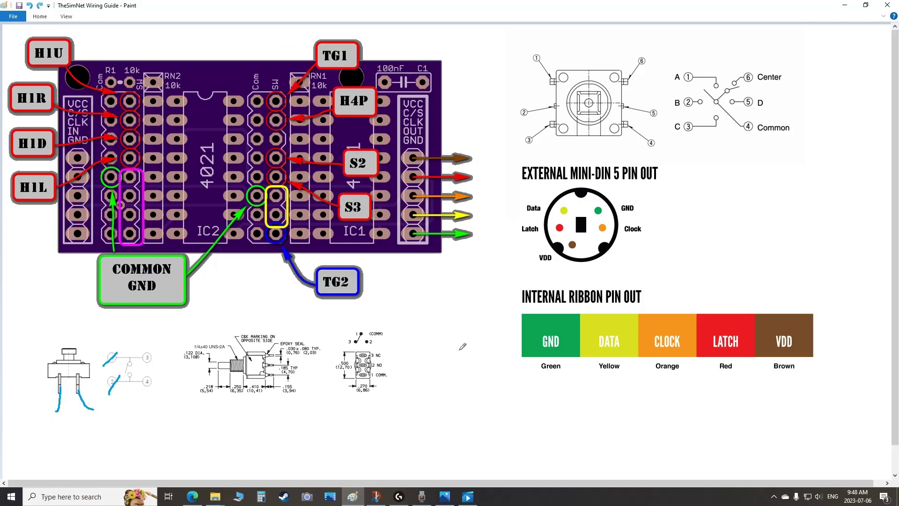
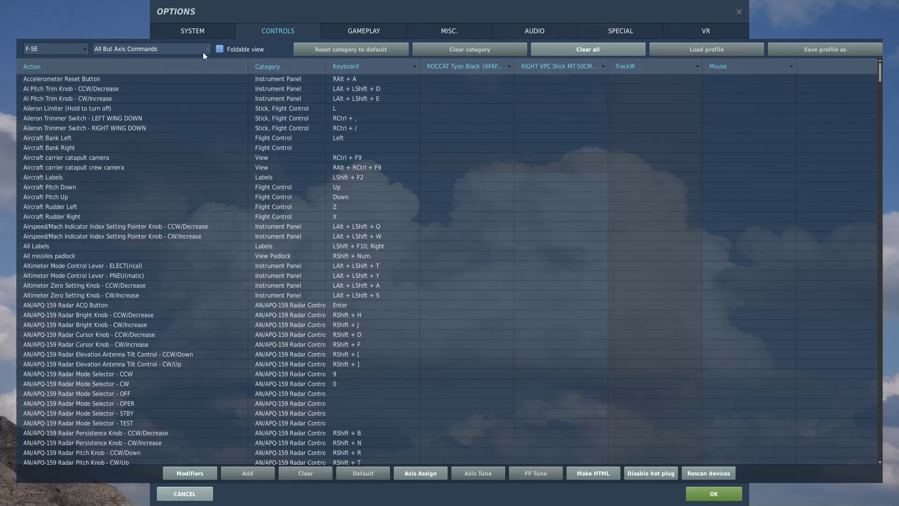
- Change the F-5E control category filter from All But Axis Commands to Stick
left_click(207, 50)
left_click(206, 49)
left_click(173, 54)
scroll(167, 114, "down", 2)
left_click(121, 77)
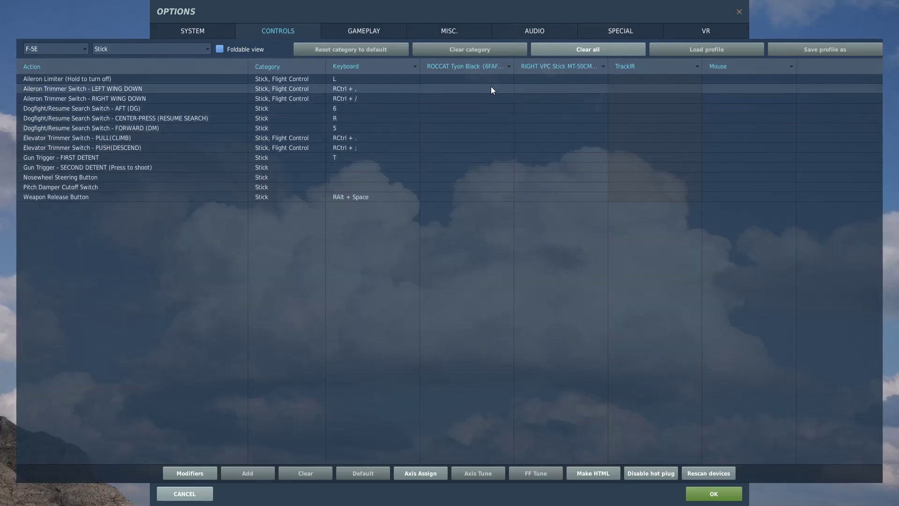
- Bind aileron trim LEFT WING DOWN to JOY_BTN_POV1_U and RIGHT WING DOWN to JOY_BTN_POV1_D
double_click(549, 91)
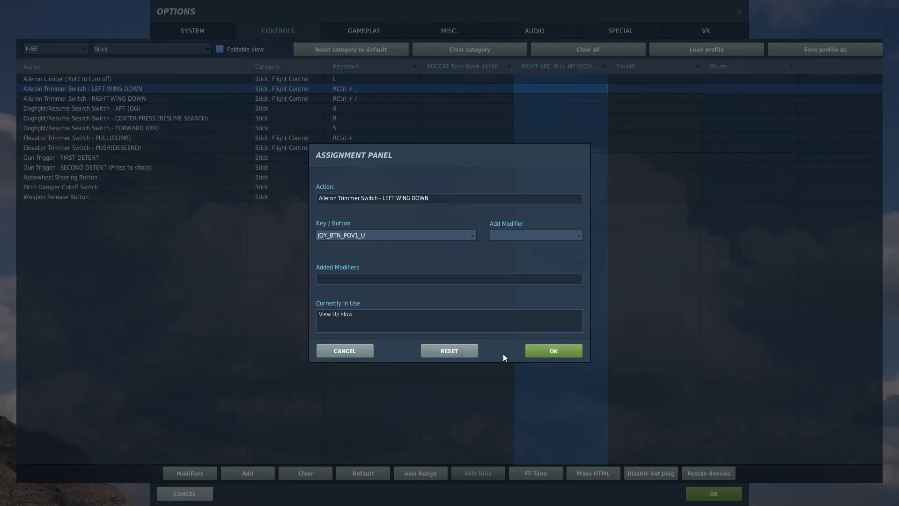
left_click(534, 351)
double_click(557, 99)
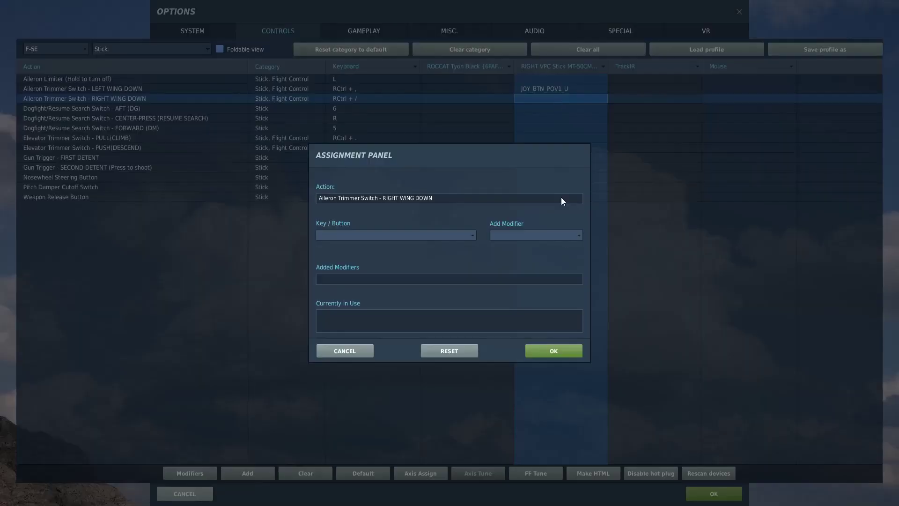
left_click(571, 356)
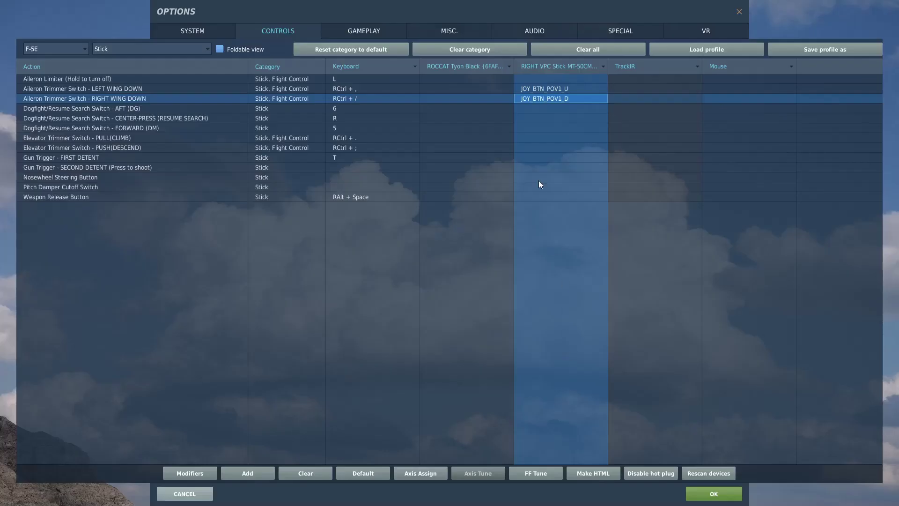
- Bind the Dogfight switch AFT, CENTER-PRESS and FORWARD to JOY_BTN4, JOY_BTN1 and JOY_BTN3
double_click(554, 109)
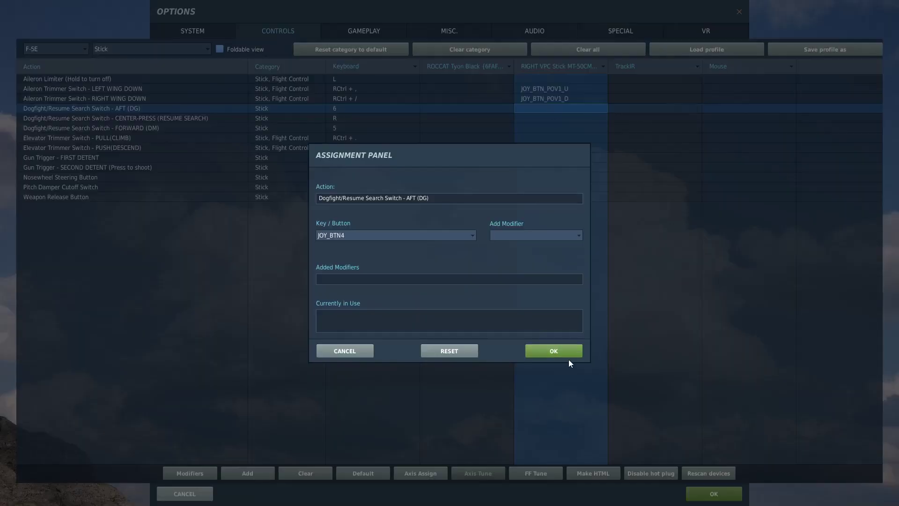
left_click(565, 355)
double_click(558, 117)
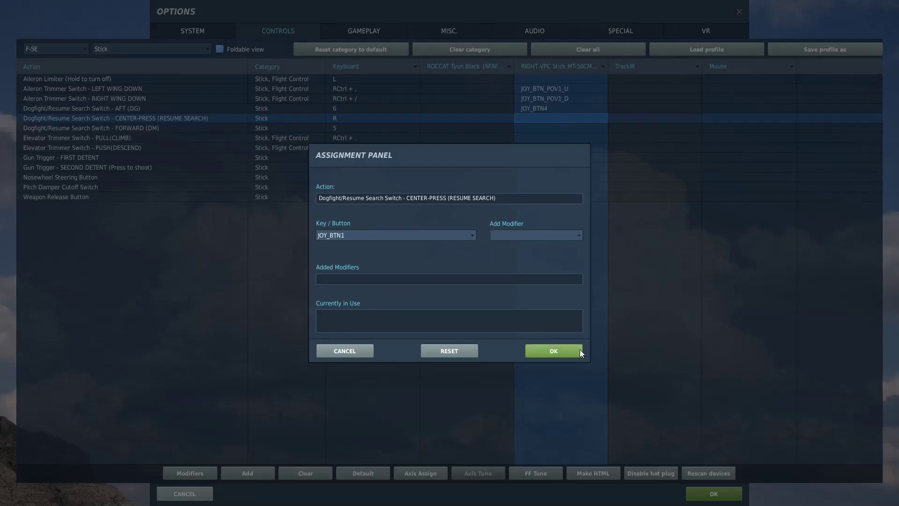
left_click(567, 352)
double_click(535, 129)
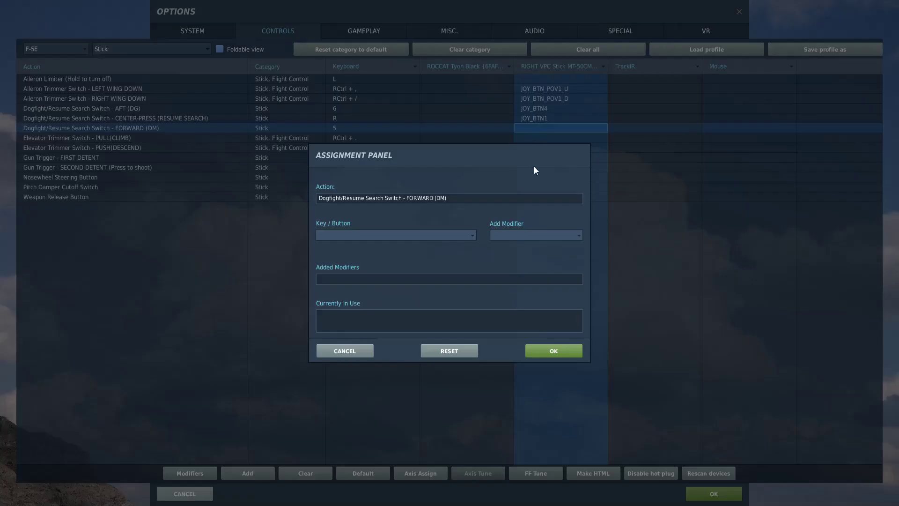
left_click(562, 350)
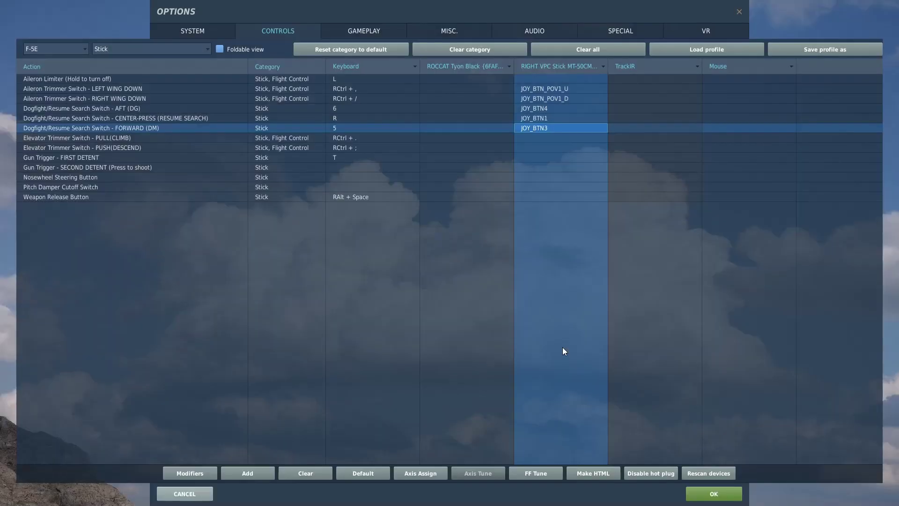
- Bind elevator trim PULL(CLIMB) to JOY_BTN_POV1_R and PUSH(DESCEND) to JOY_BTN7
double_click(559, 138)
left_click(540, 356)
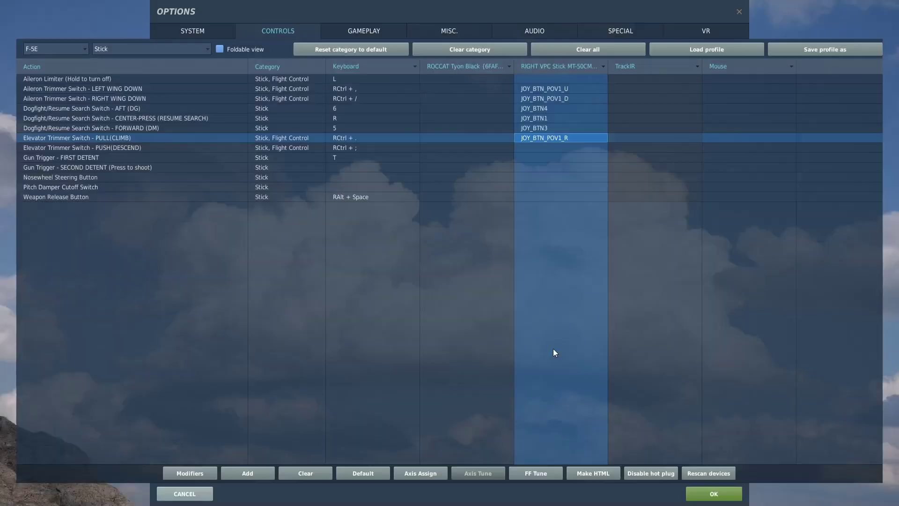
double_click(546, 150)
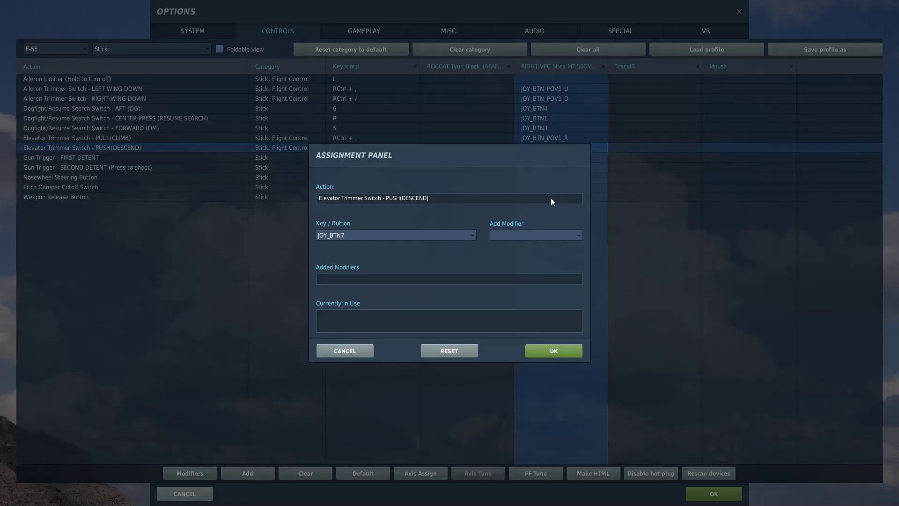
left_click(562, 349)
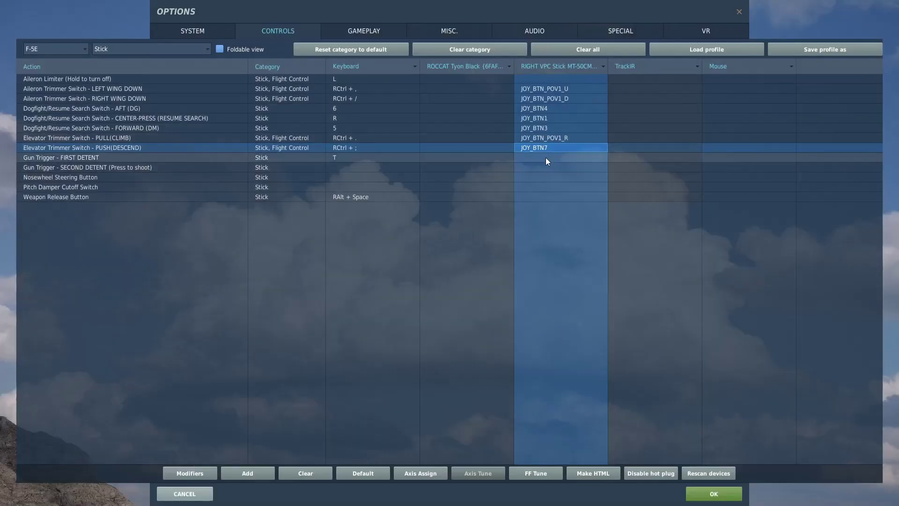
- Bind the gun trigger first detent to JOY_BTN9 and second detent to JOY_BTN8
double_click(546, 159)
left_click(549, 351)
double_click(534, 168)
left_click(550, 354)
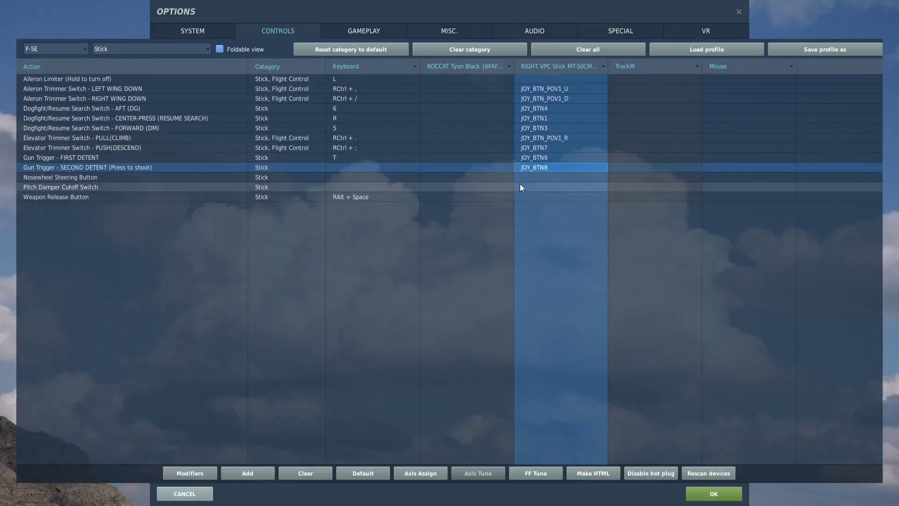
- Bind nosewheel steering JOY_BTN6, weapon release JOY_BTN5, pitch damper cutoff JOY_BTN19, aileron limiter JOY_BTN2
left_click(552, 179)
double_click(552, 179)
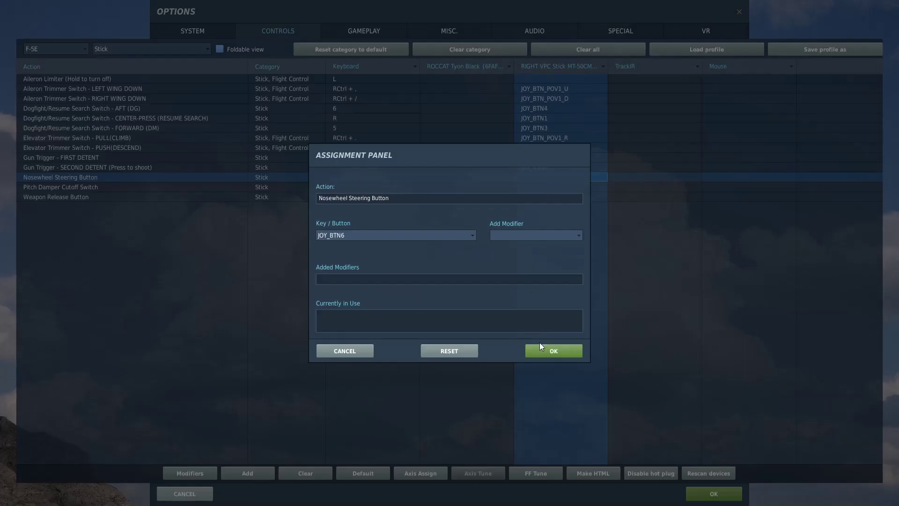
left_click(558, 349)
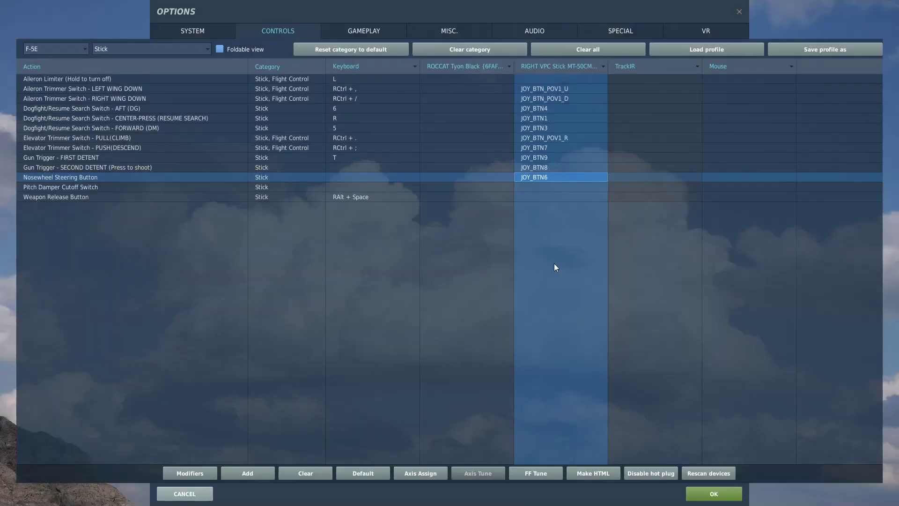
double_click(562, 198)
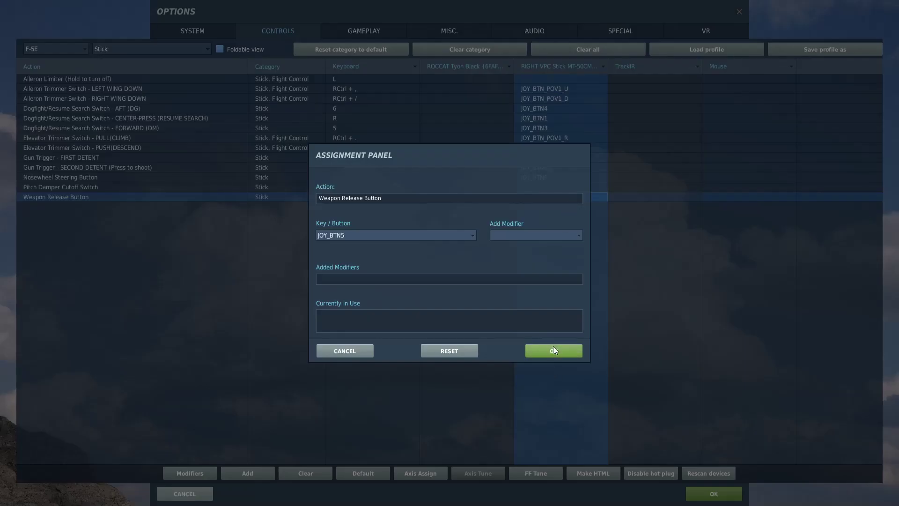
left_click(555, 351)
double_click(554, 187)
left_click(554, 351)
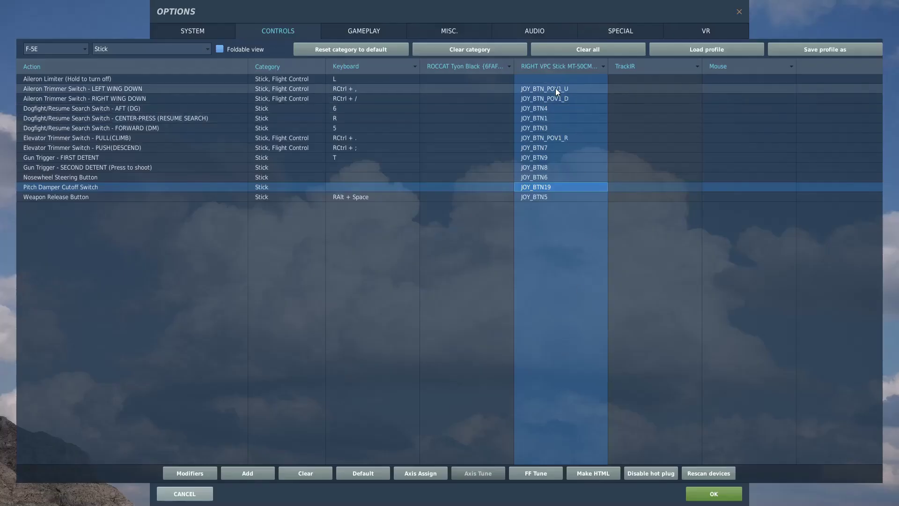
double_click(559, 80)
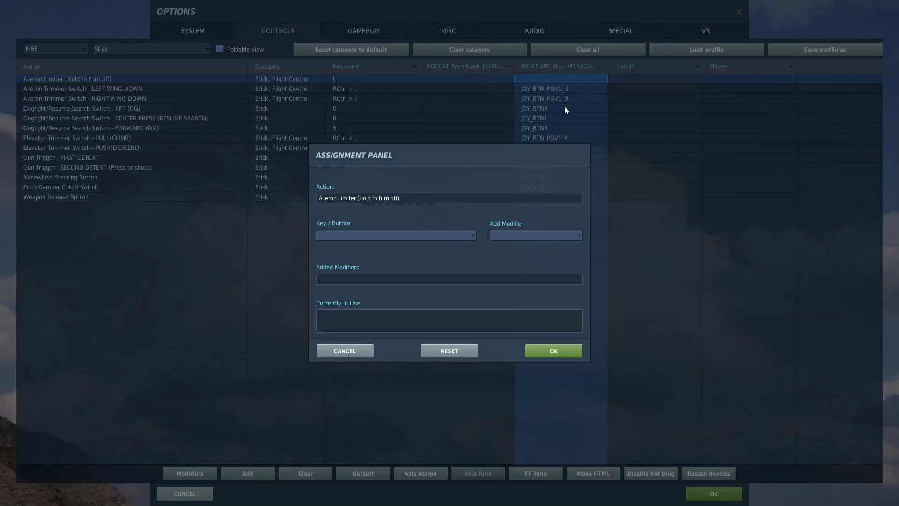
left_click(548, 348)
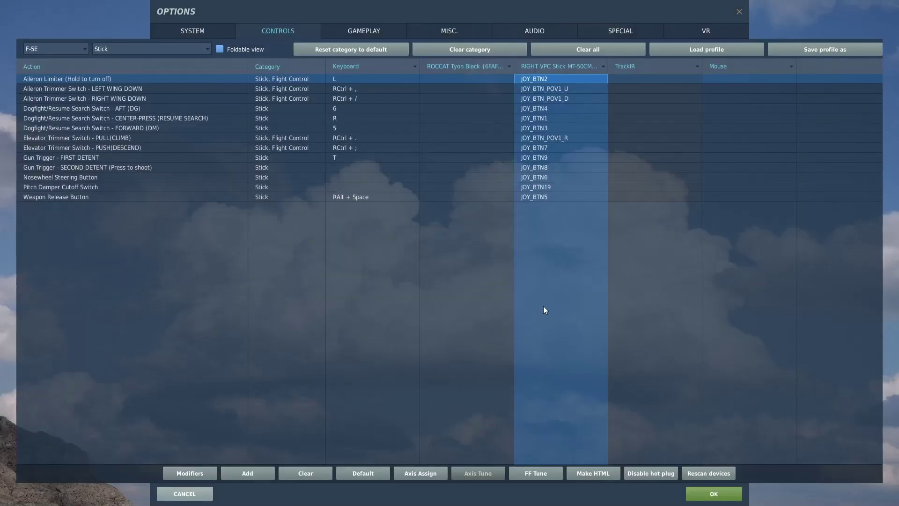